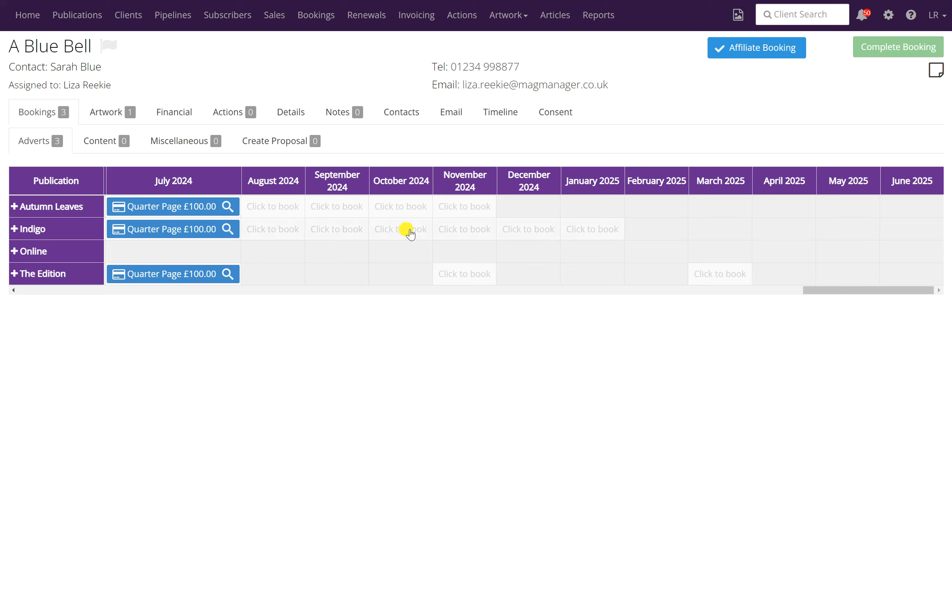
- Start a booking for the November 2024 issues of Autumn Leaves, Indigo and The Edition
left_click(469, 206)
left_click(466, 229)
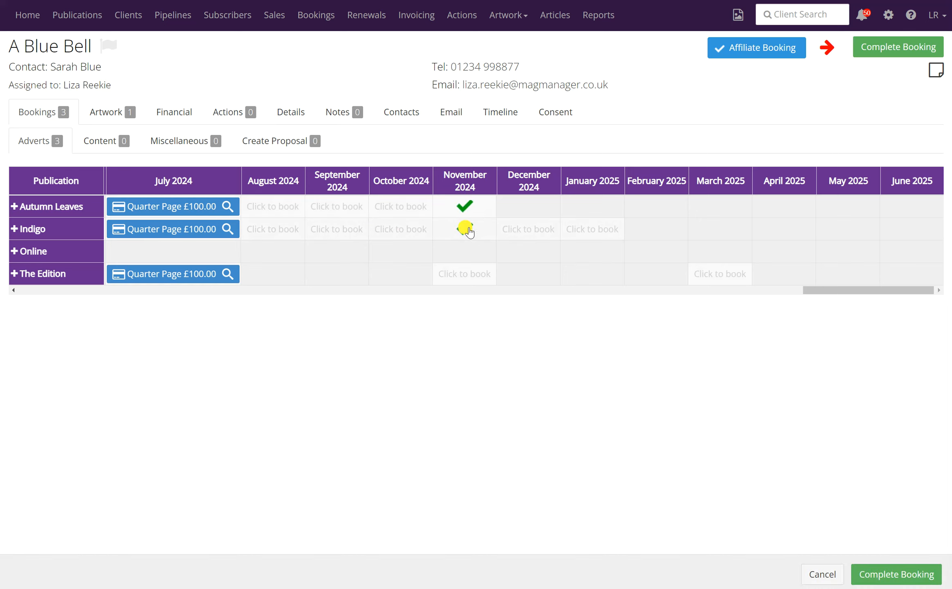
left_click(466, 274)
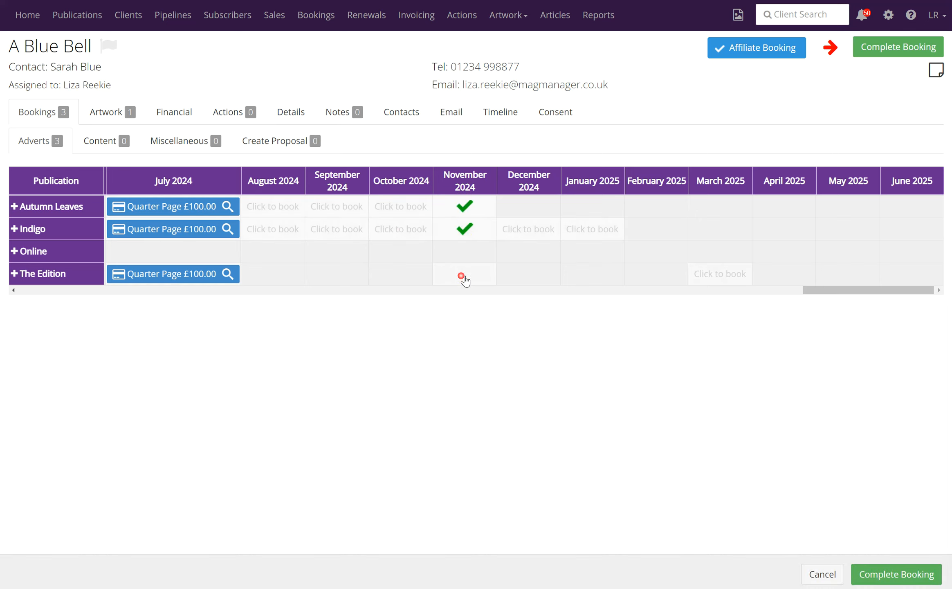
left_click(914, 54)
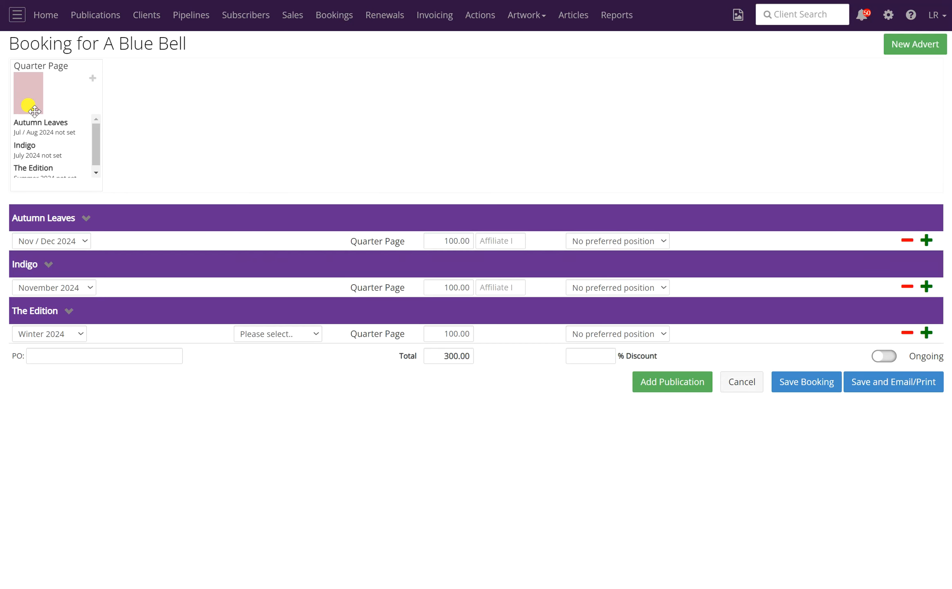
- Add a new Quarter Page advert, assign it to the Autumn Leaves and Indigo lines, and check the advert linked to each publication
left_click(912, 45)
left_click(911, 47)
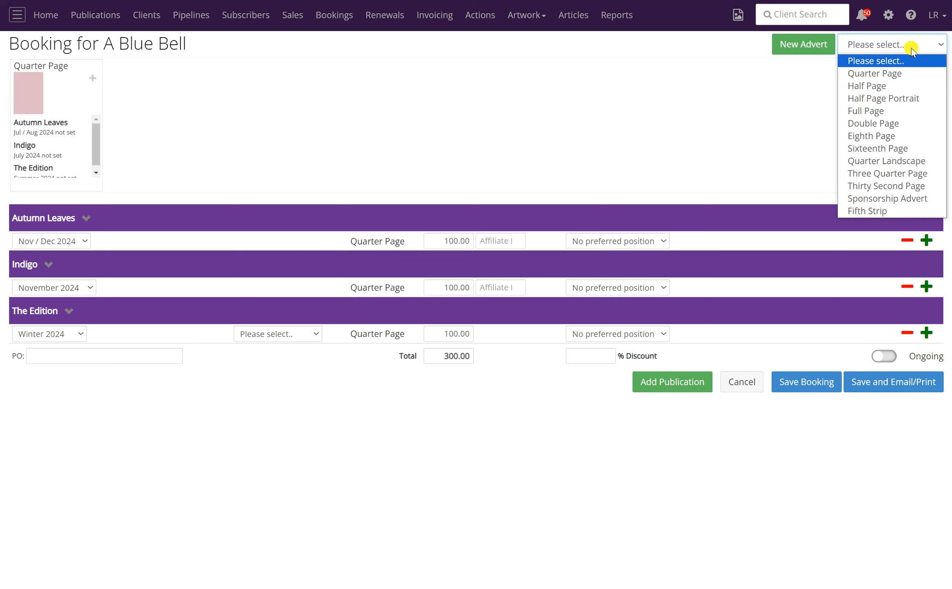
left_click(906, 75)
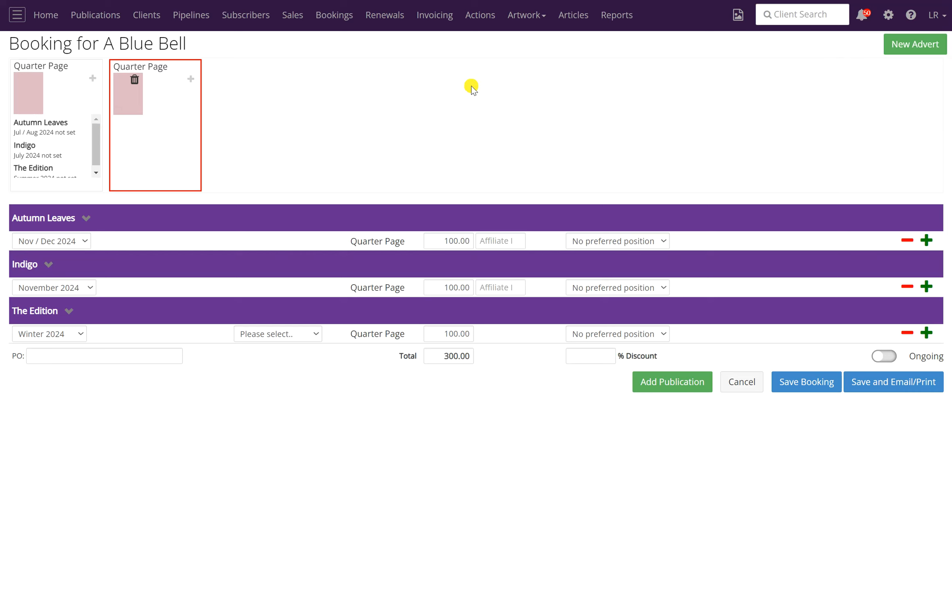
left_click_drag(127, 89, 200, 247)
left_click_drag(132, 91, 187, 287)
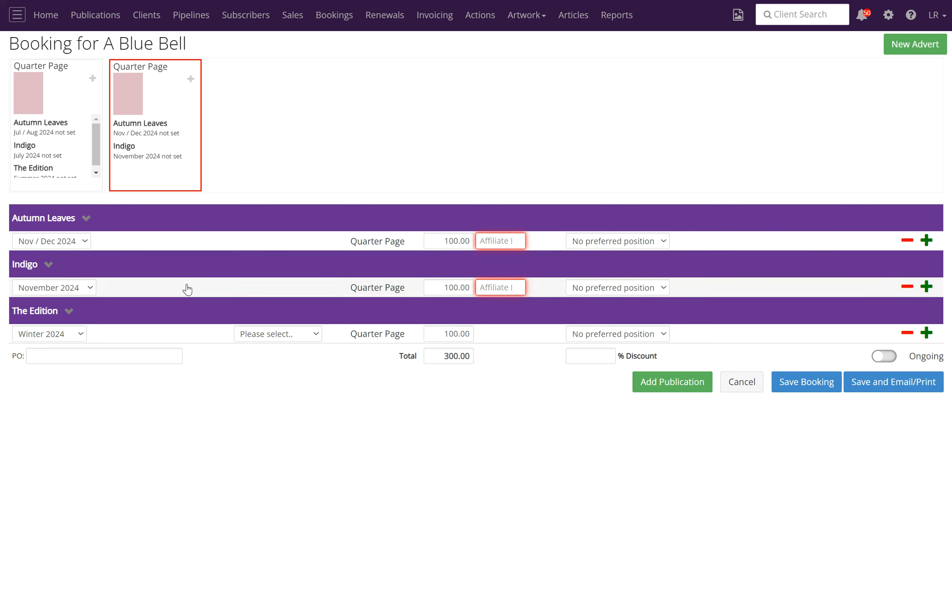
left_click(197, 333)
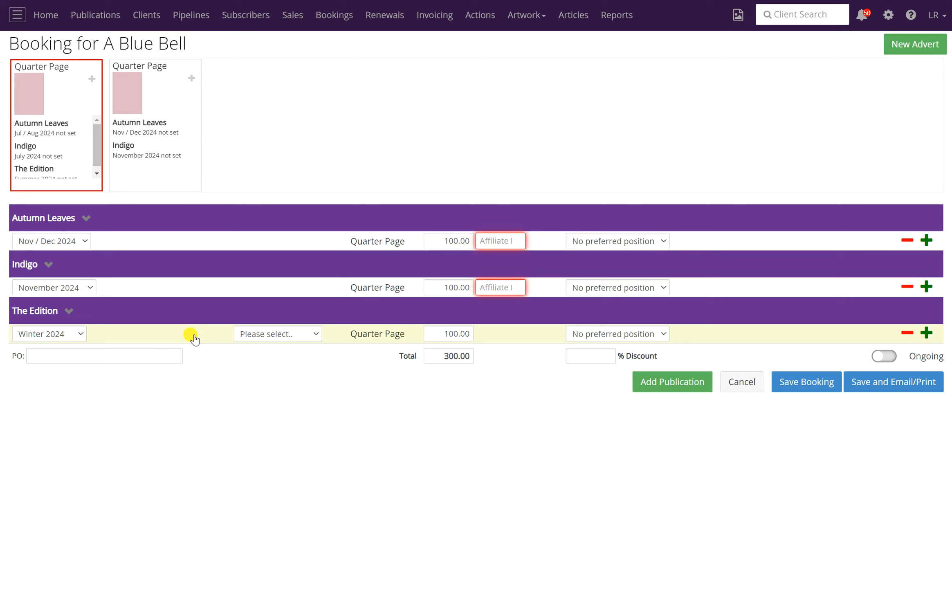
left_click(175, 286)
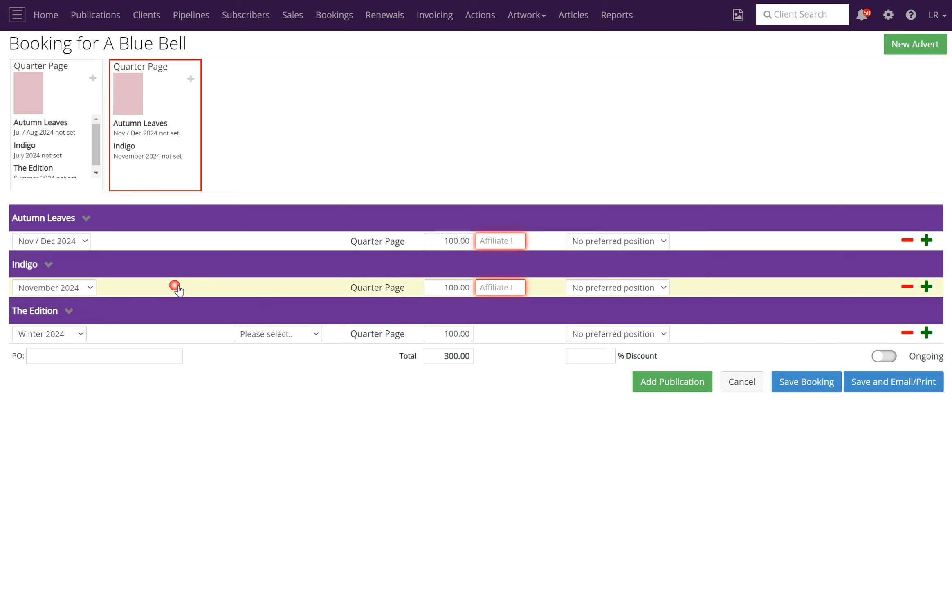
left_click(170, 239)
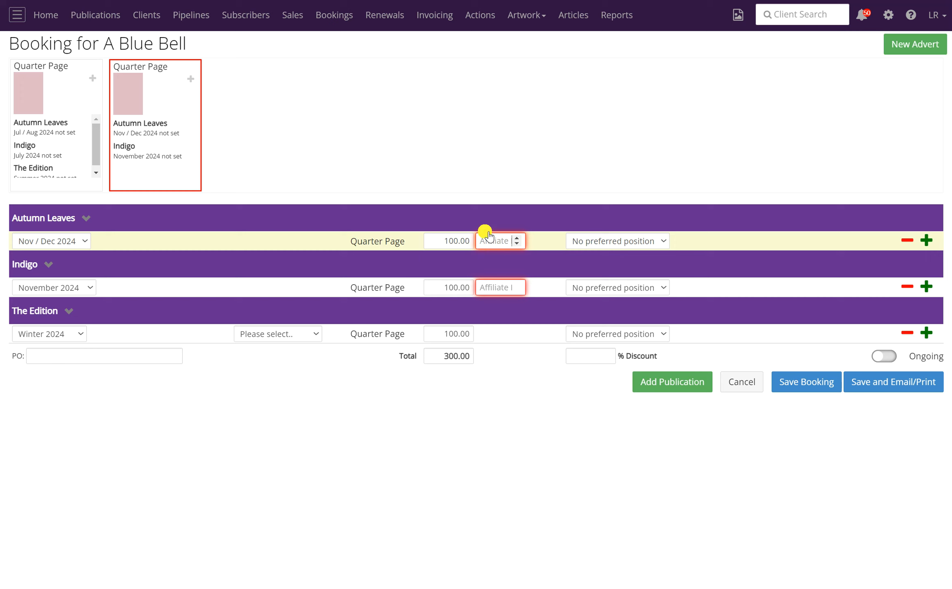
- Set the affiliate price to 50 for both Autumn Leaves and Indigo, and save the booking
type("50")
left_click(491, 288)
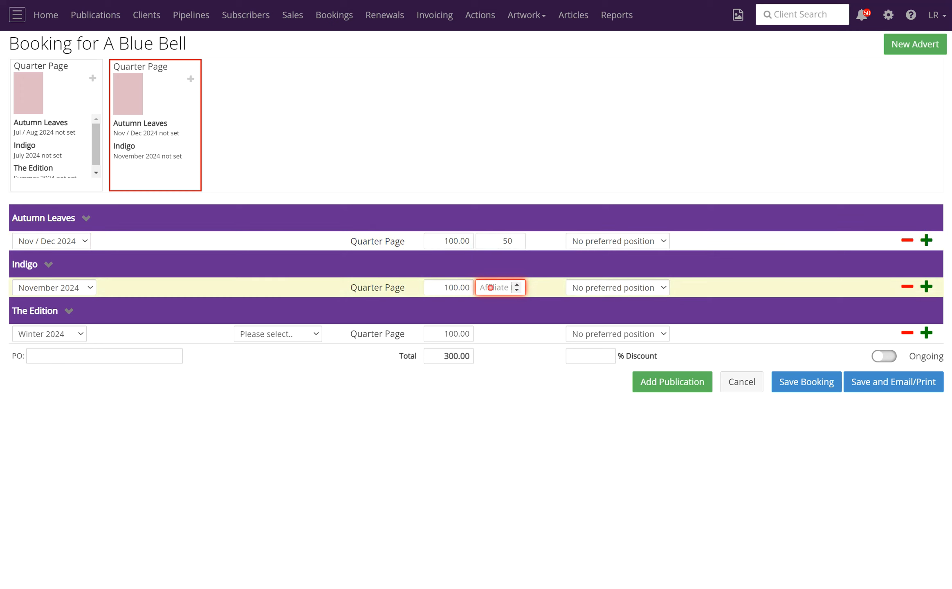
type("50")
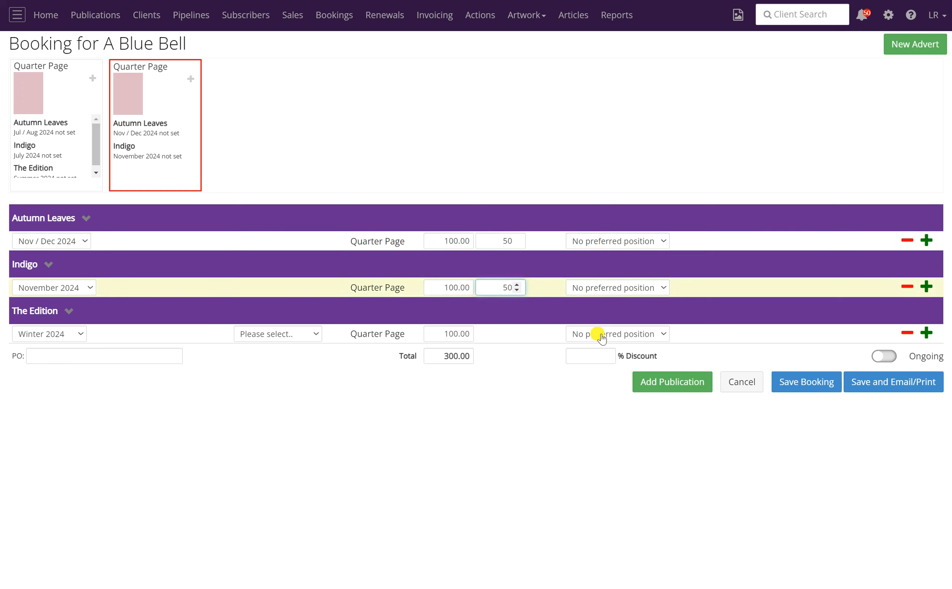
left_click(804, 389)
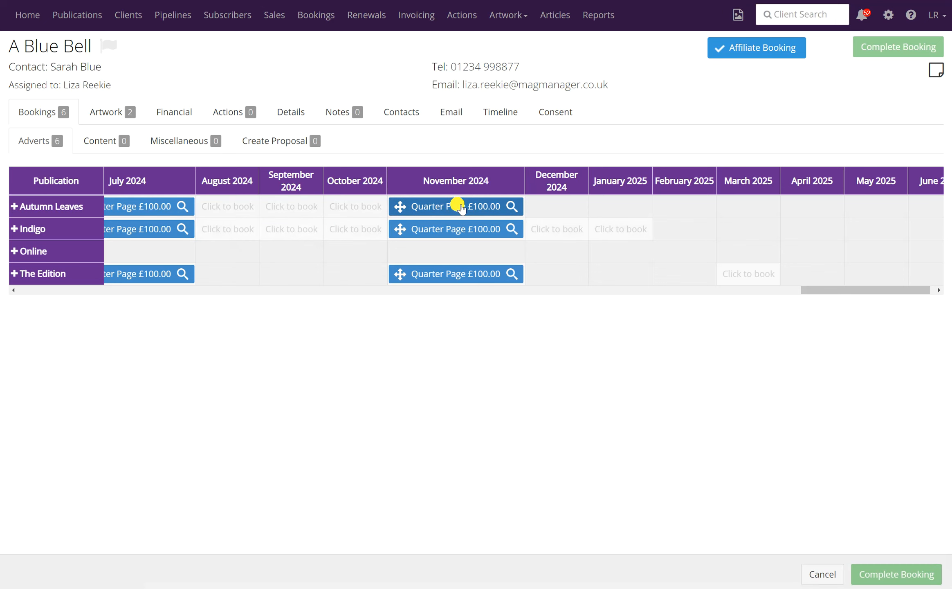
- Reopen the November Autumn Leaves booking, review its Booking Confirmation Email, and send it to the client
left_click(461, 207)
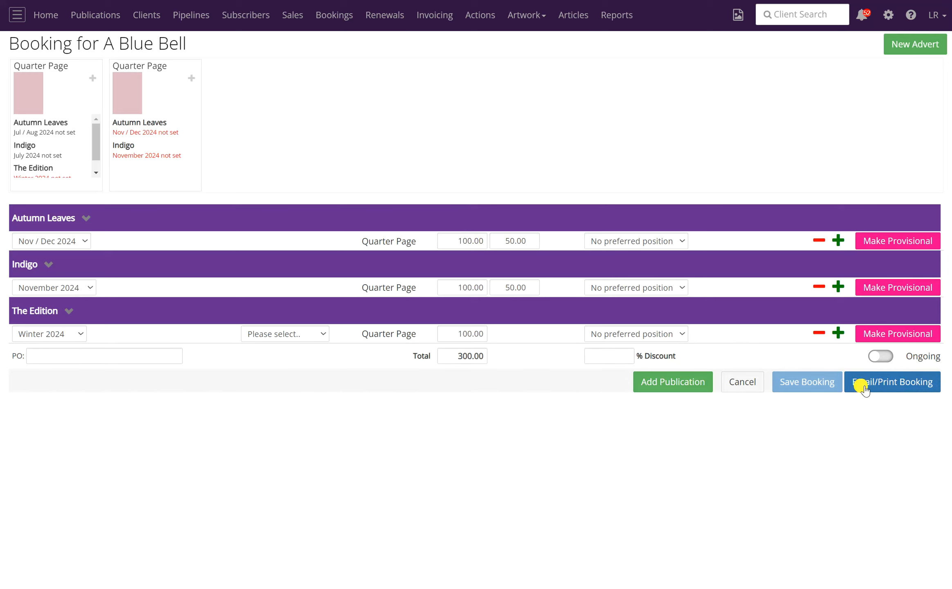
left_click(883, 382)
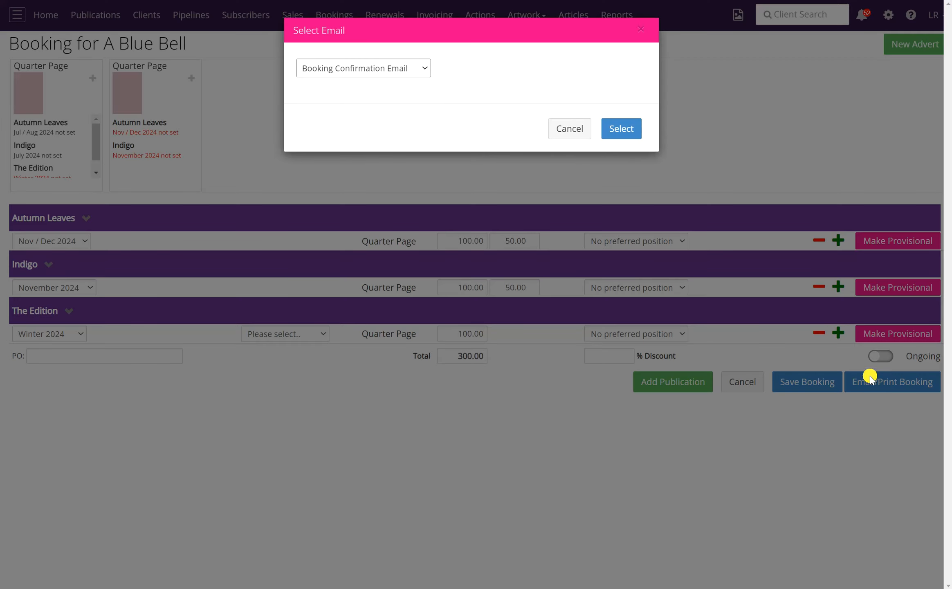
left_click(622, 129)
scroll(618, 141, "down", 8)
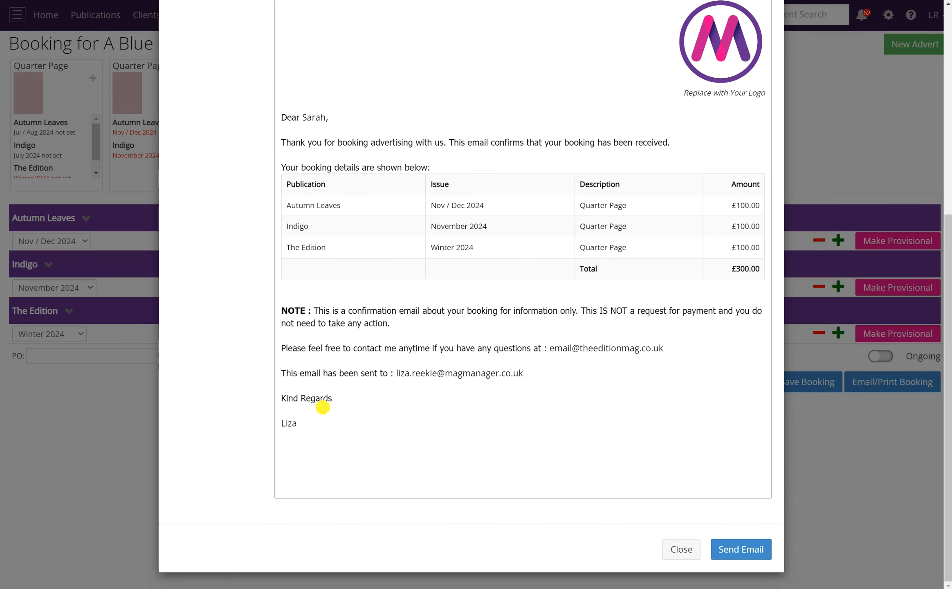
scroll(589, 351, "up", 4)
scroll(605, 376, "down", 4)
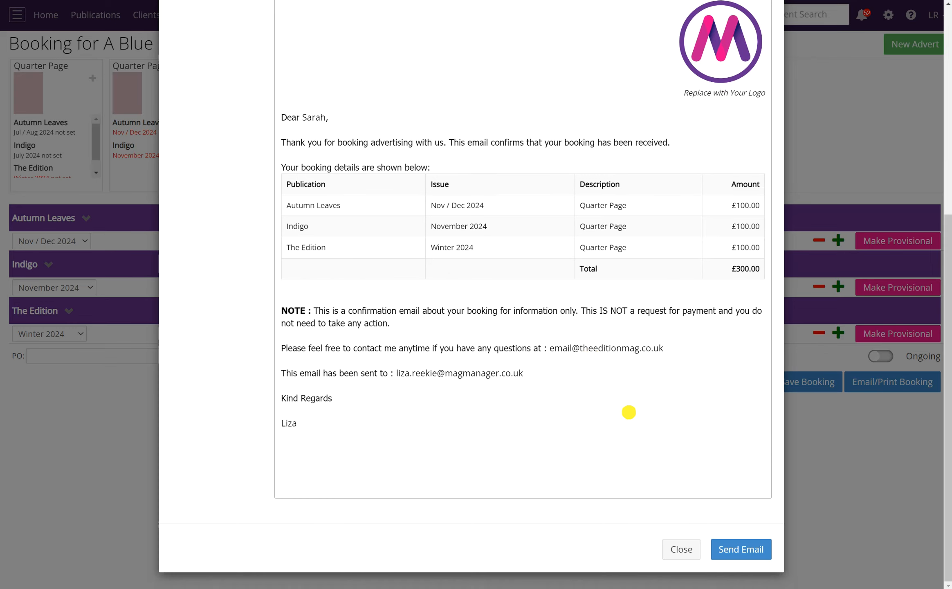
left_click(743, 552)
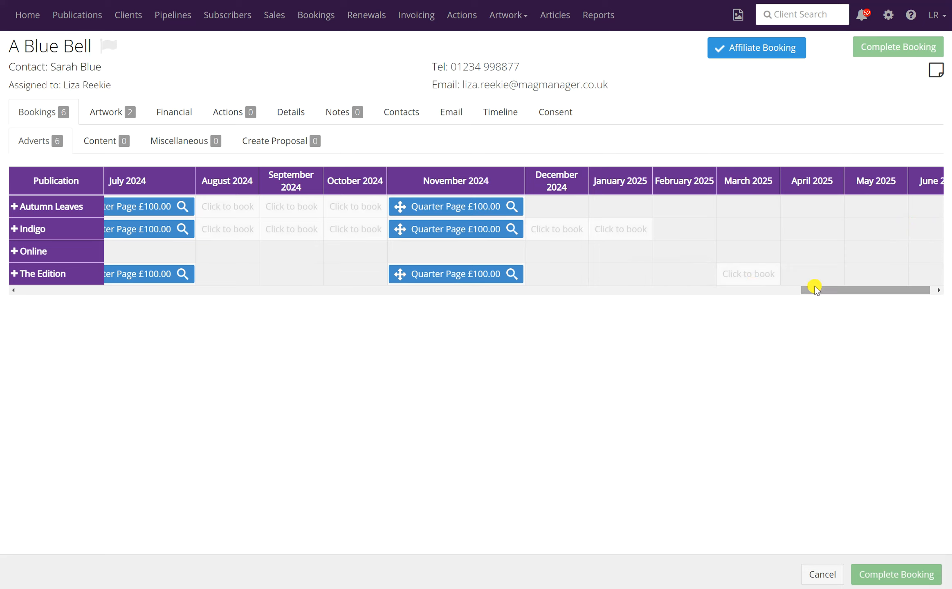
left_click(447, 209)
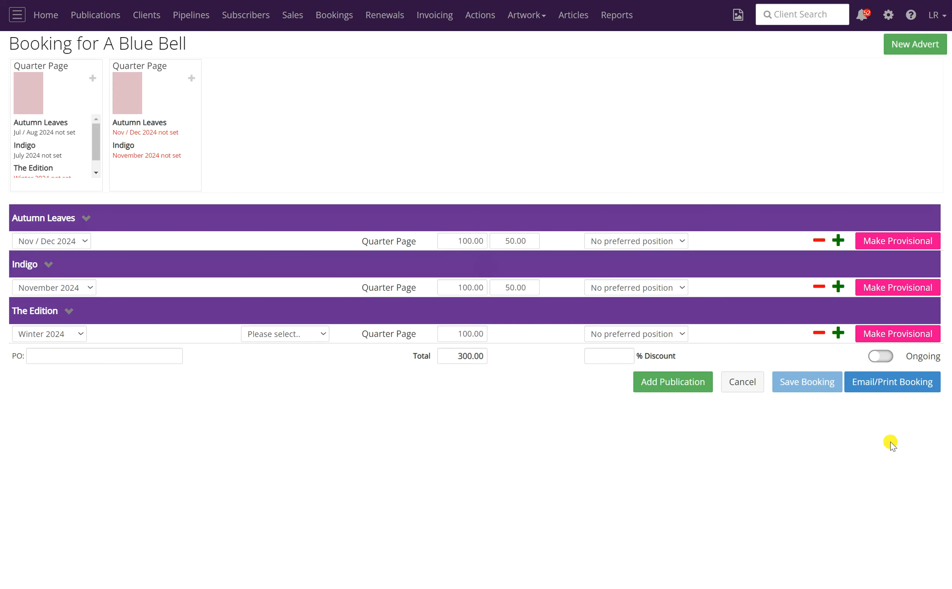
left_click(881, 356)
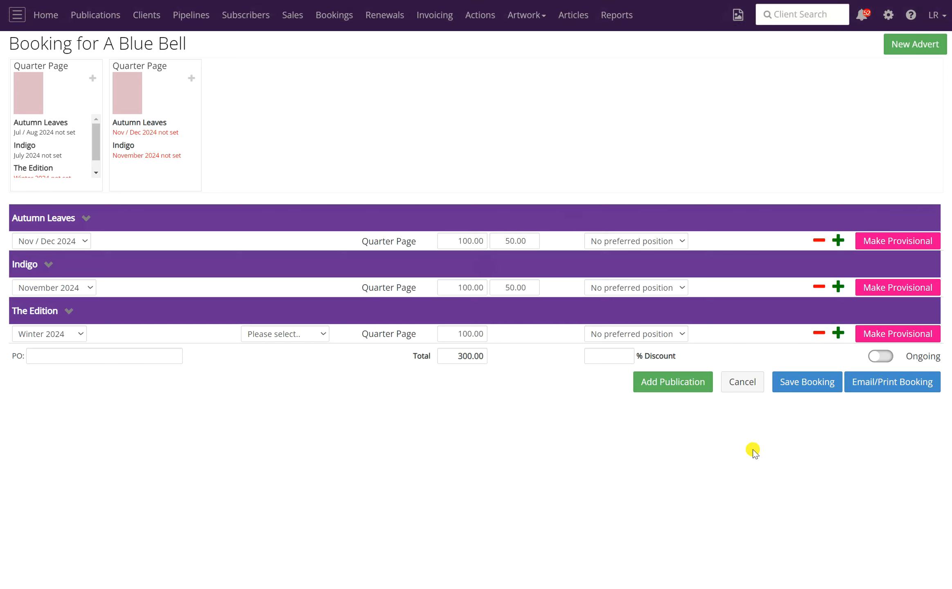
left_click(742, 392)
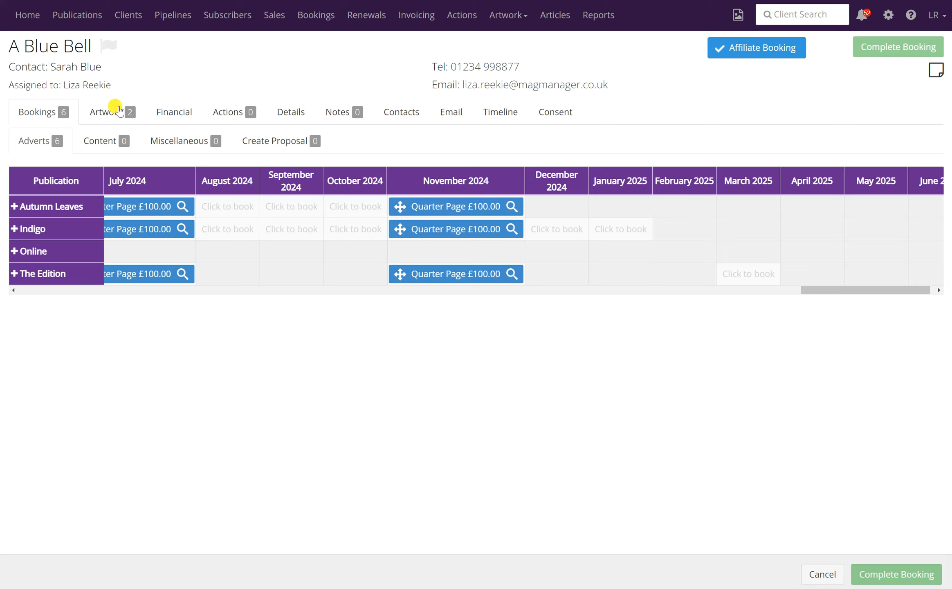
- Add the Affiliate Bookings flag to the A Blue Bell client and save it
left_click(114, 48)
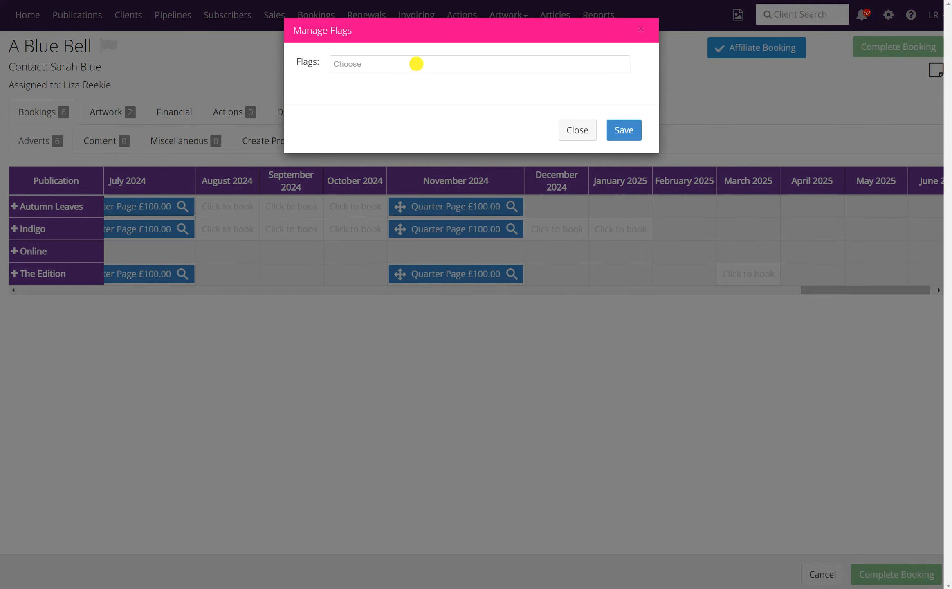
left_click(416, 63)
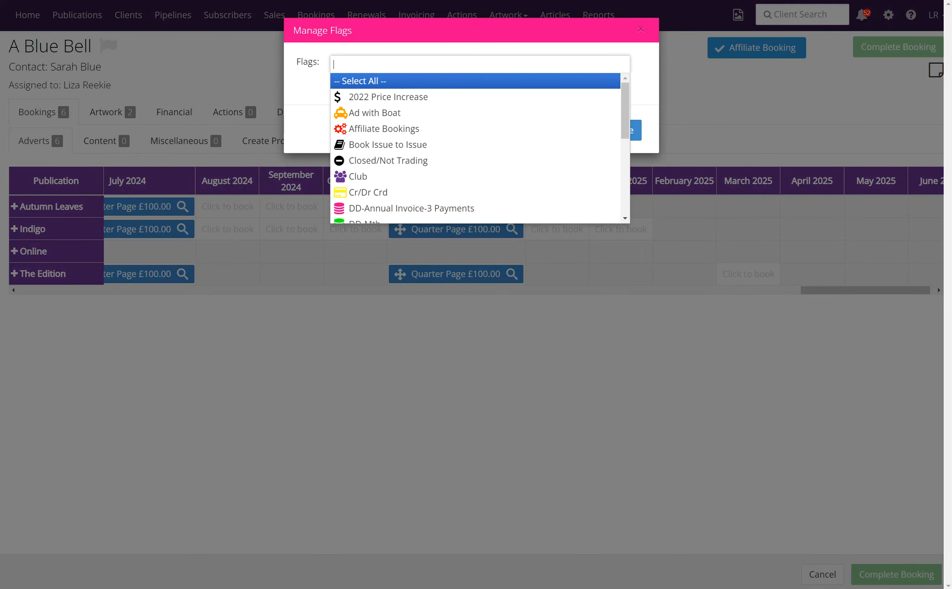
left_click(398, 131)
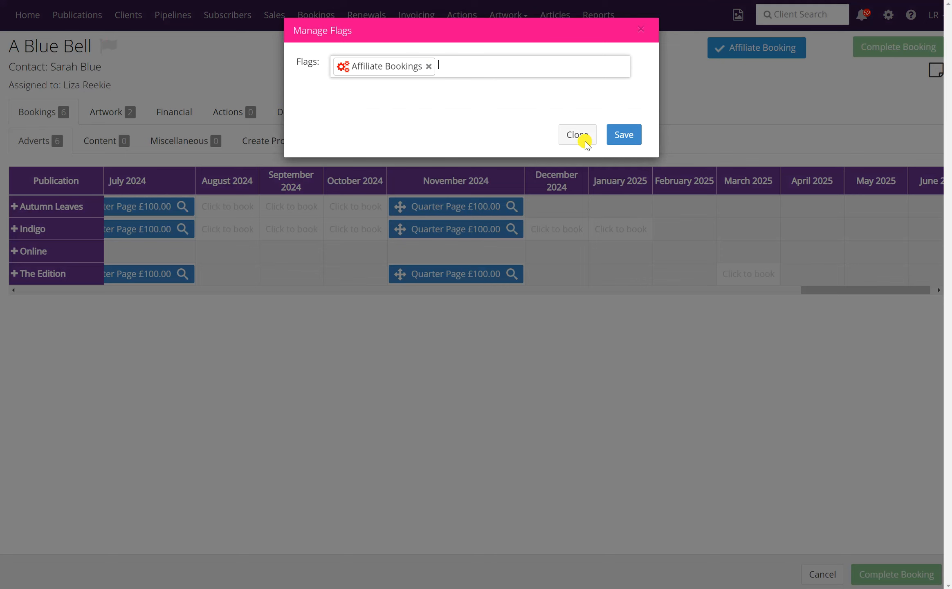
left_click(625, 137)
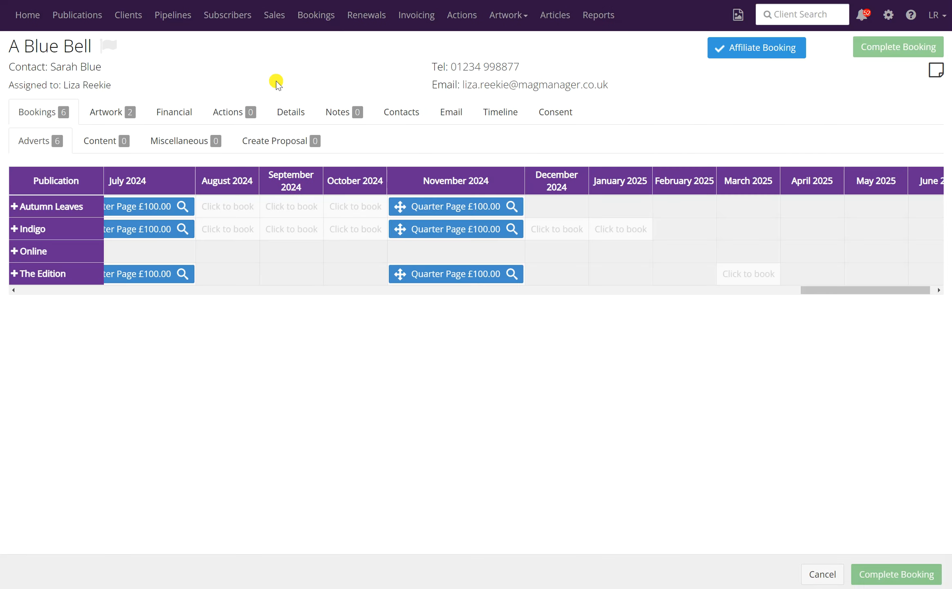